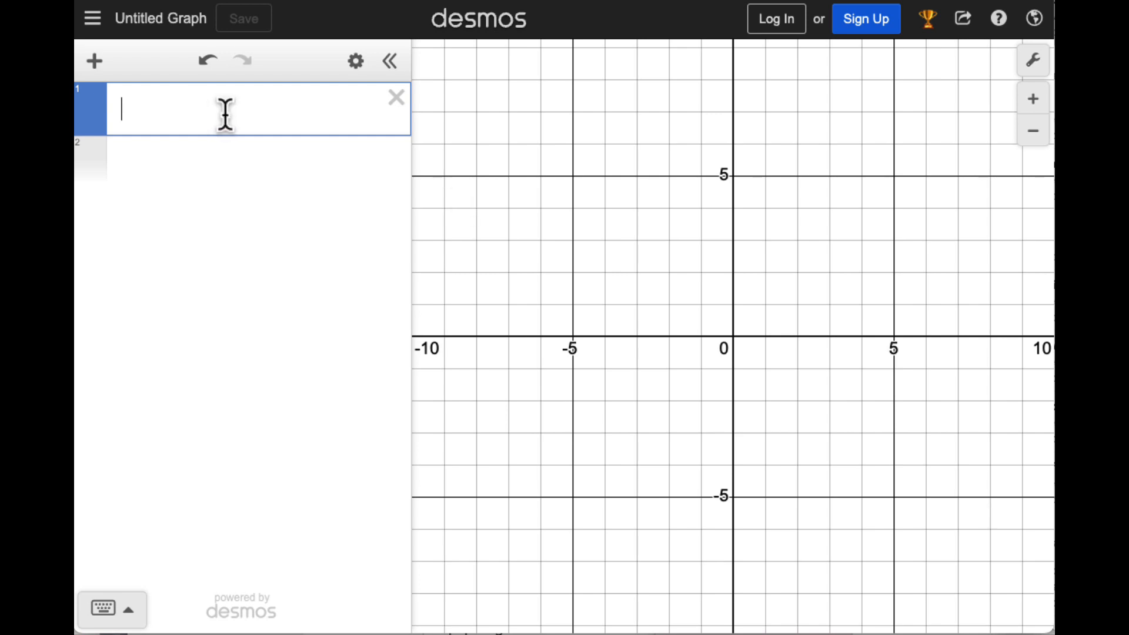
Plot the points (1,1) and (−1,1) and turn on the label of each
type("(1,1)")
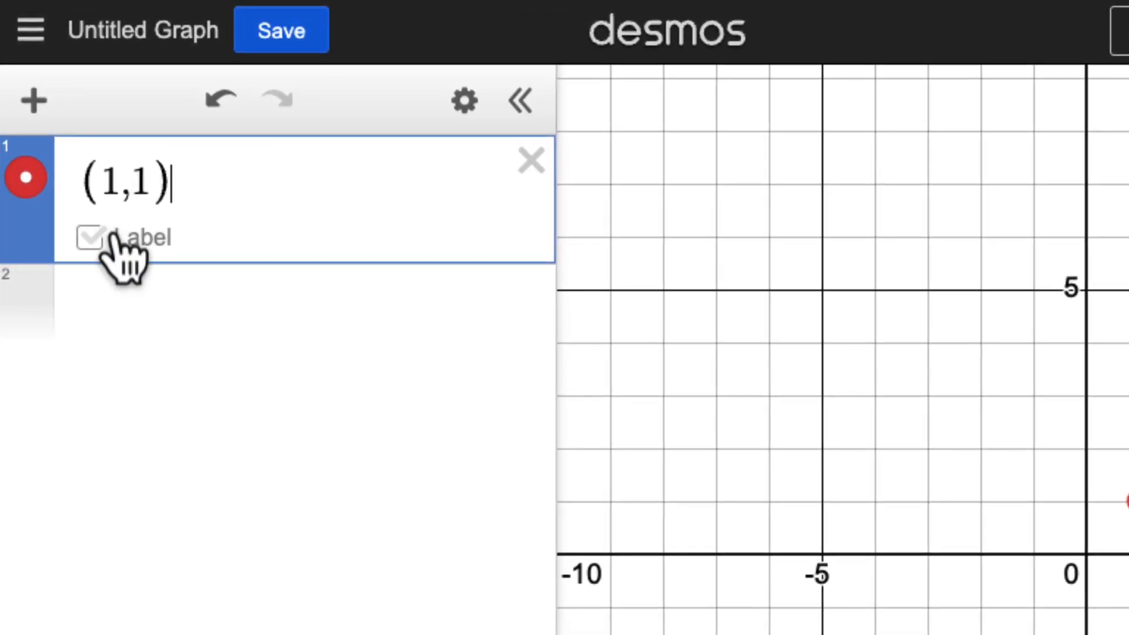
left_click(90, 238)
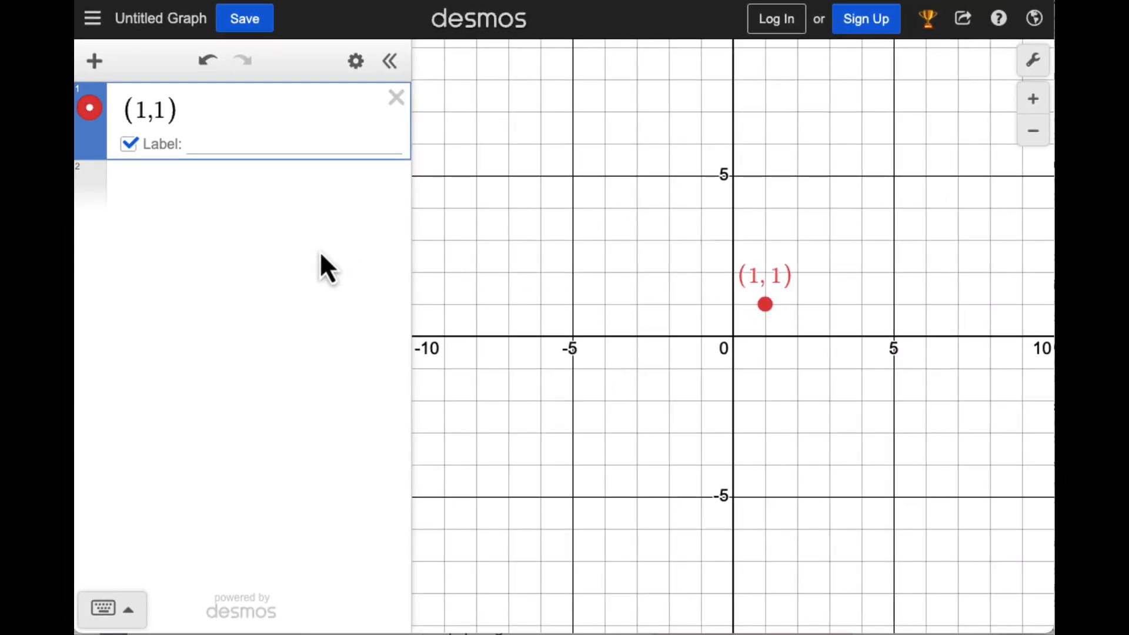
left_click(167, 213)
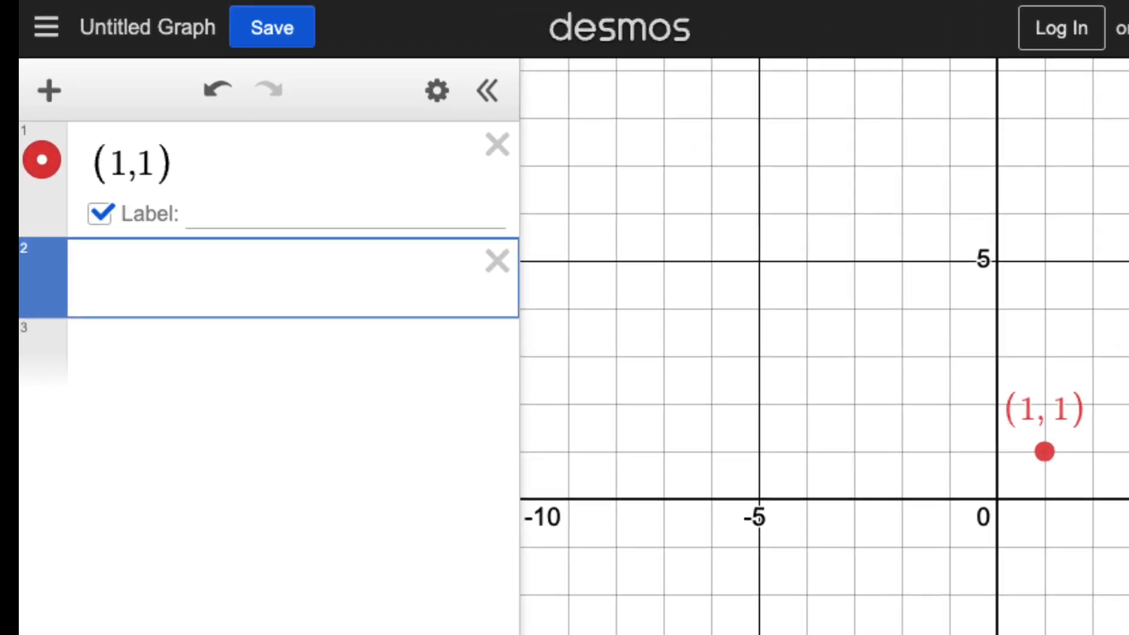
type("(-1,1")
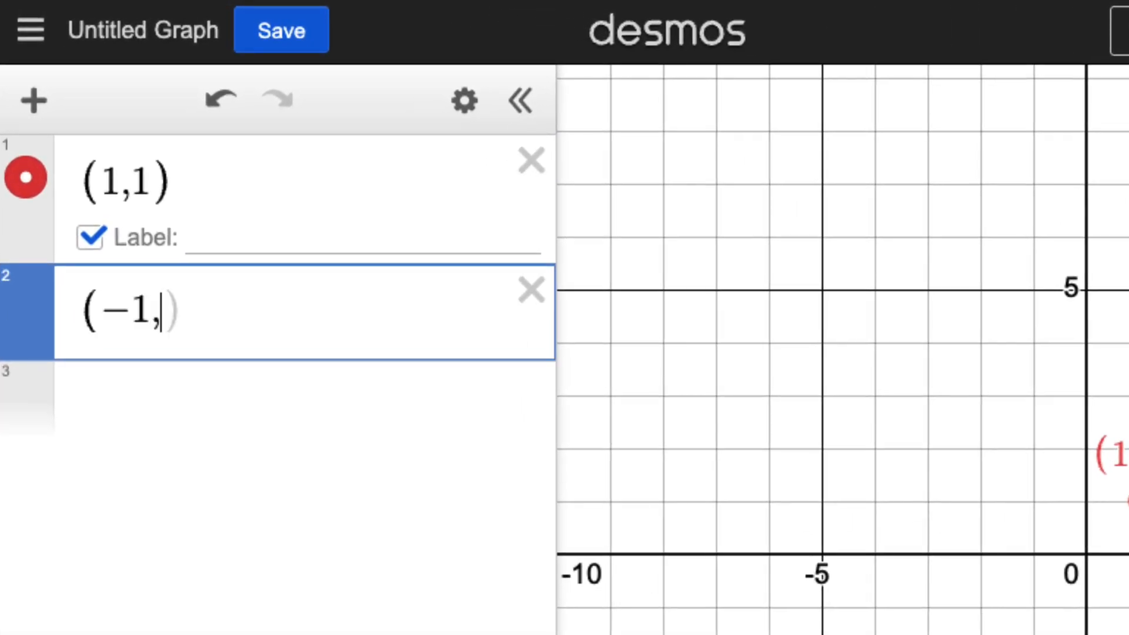
type(")")
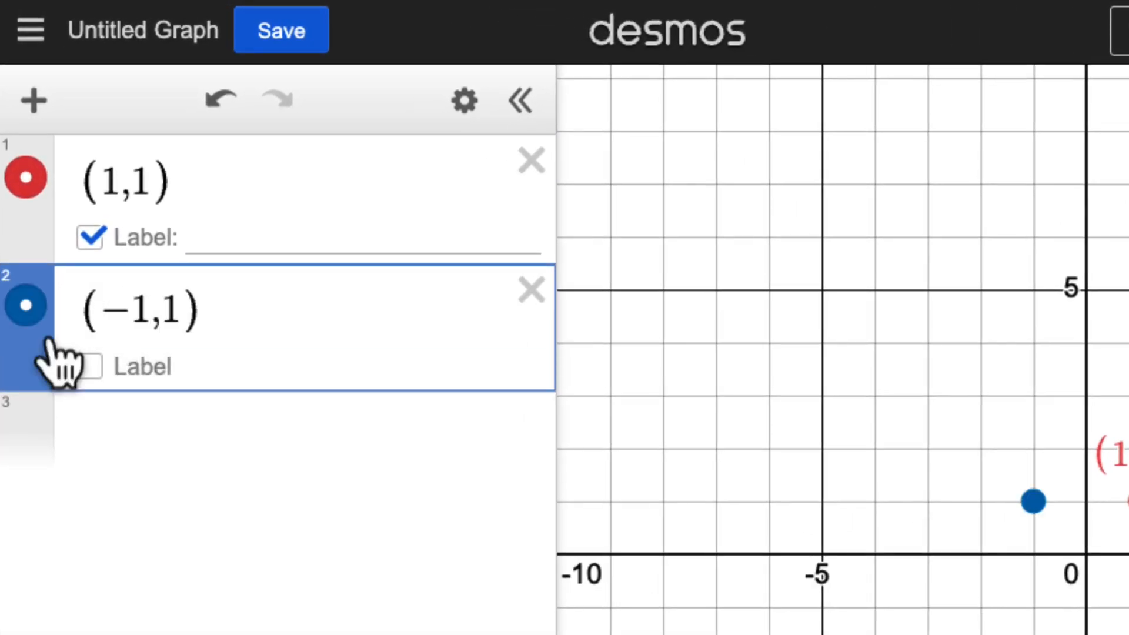
left_click(88, 366)
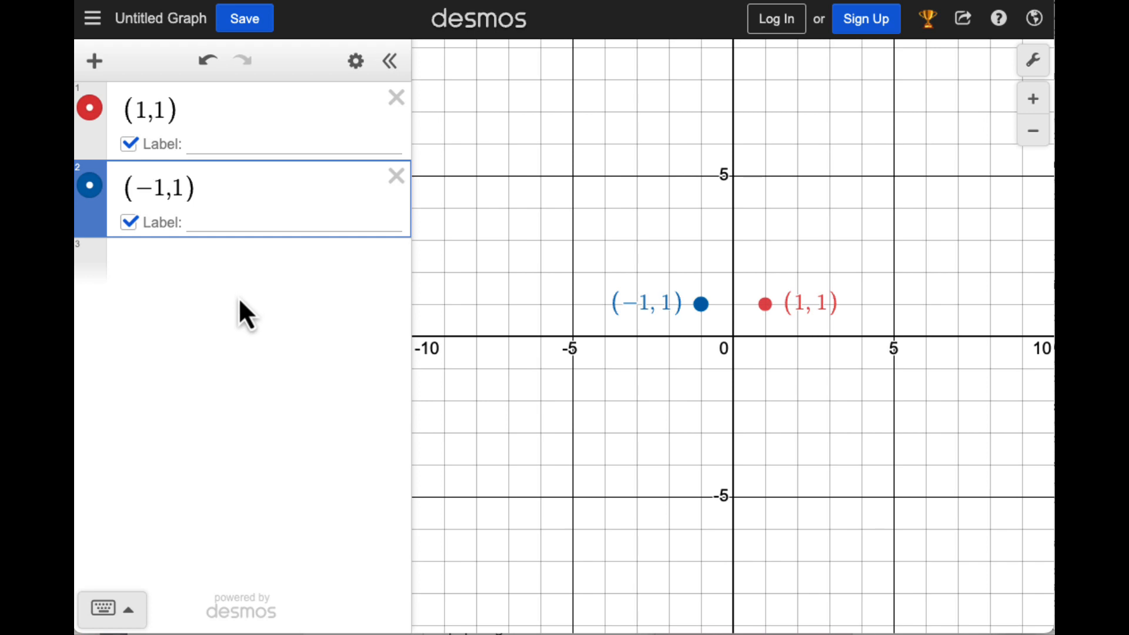
Define the function f(x) = x^2 in a new expression below the two points
left_click(219, 274)
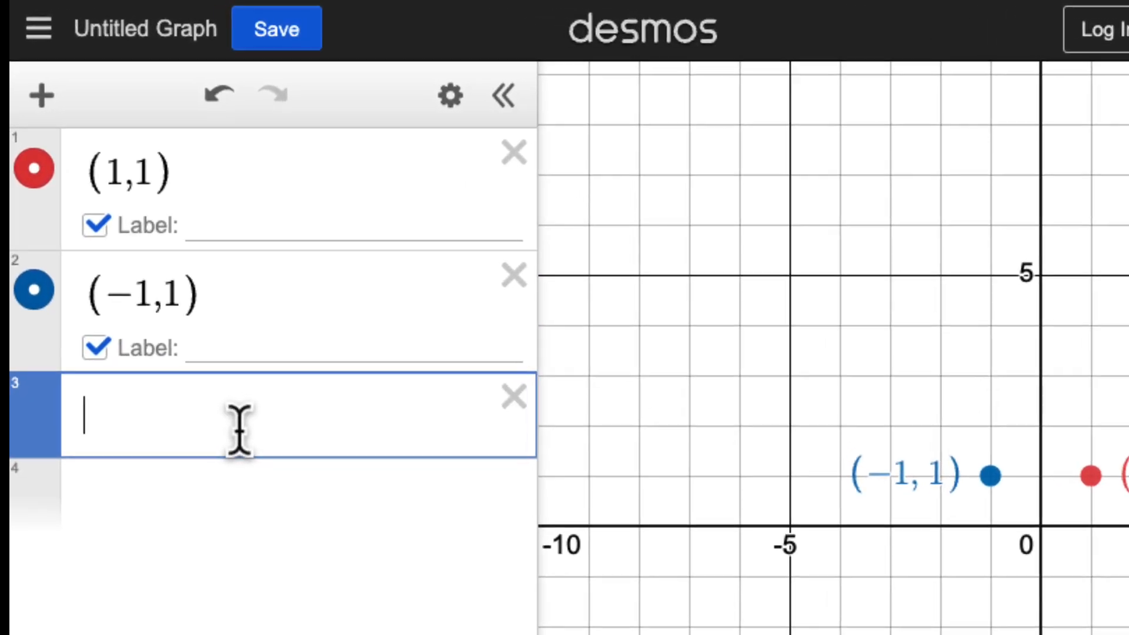
type("f(x)")
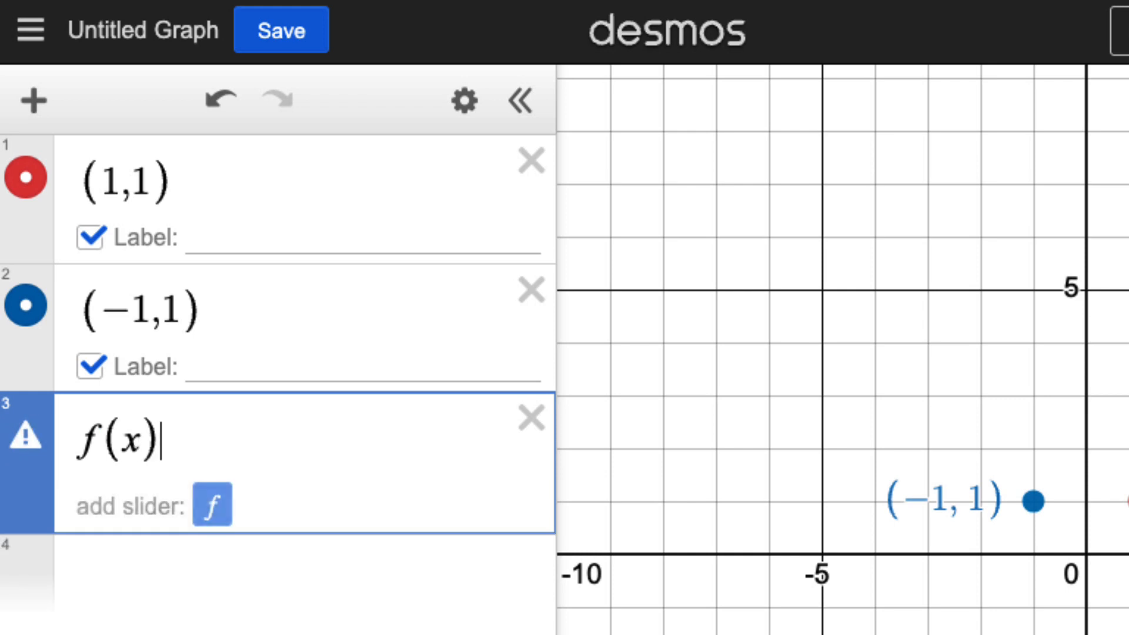
type("=x^2")
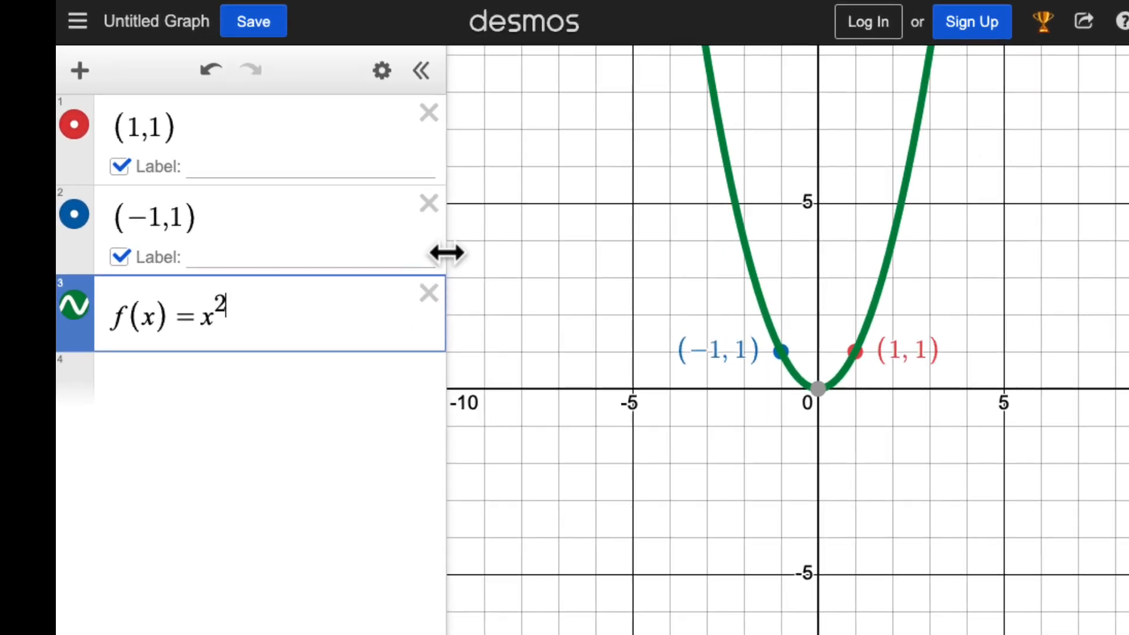
Redefine the point (1,1) as (b, f(b)) and add a slider for b
left_click(126, 127)
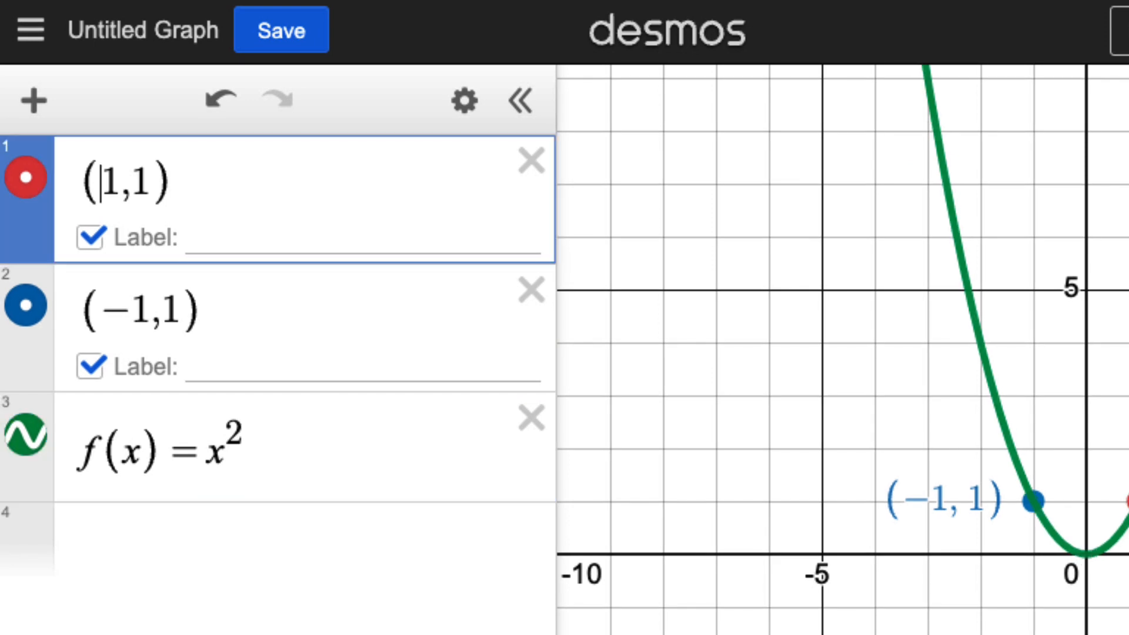
key("shift+Right")
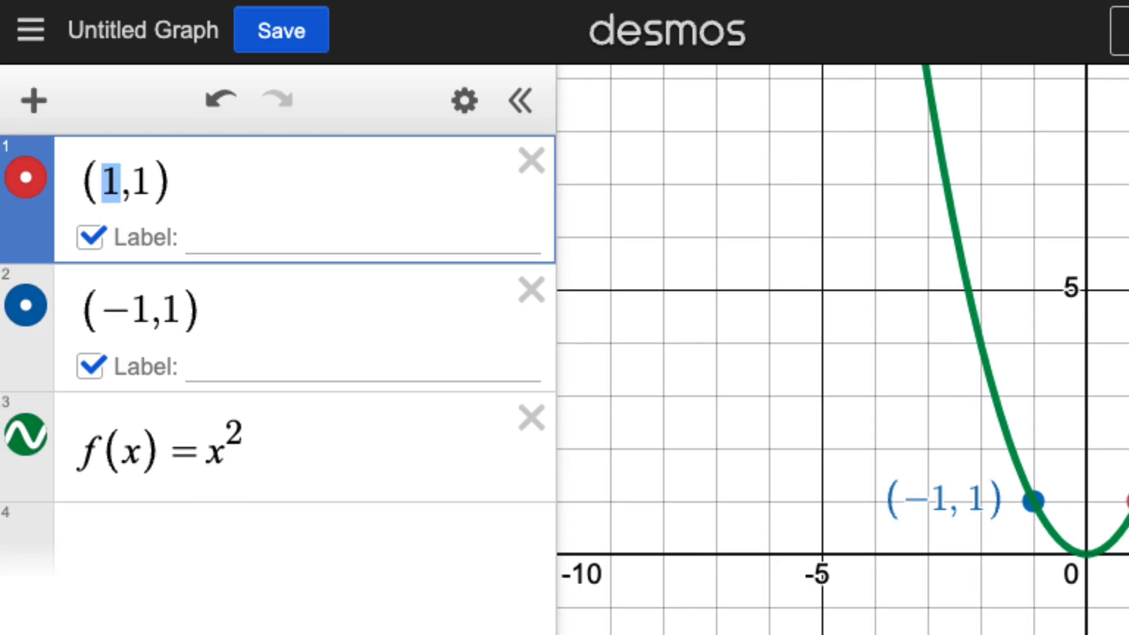
type("b")
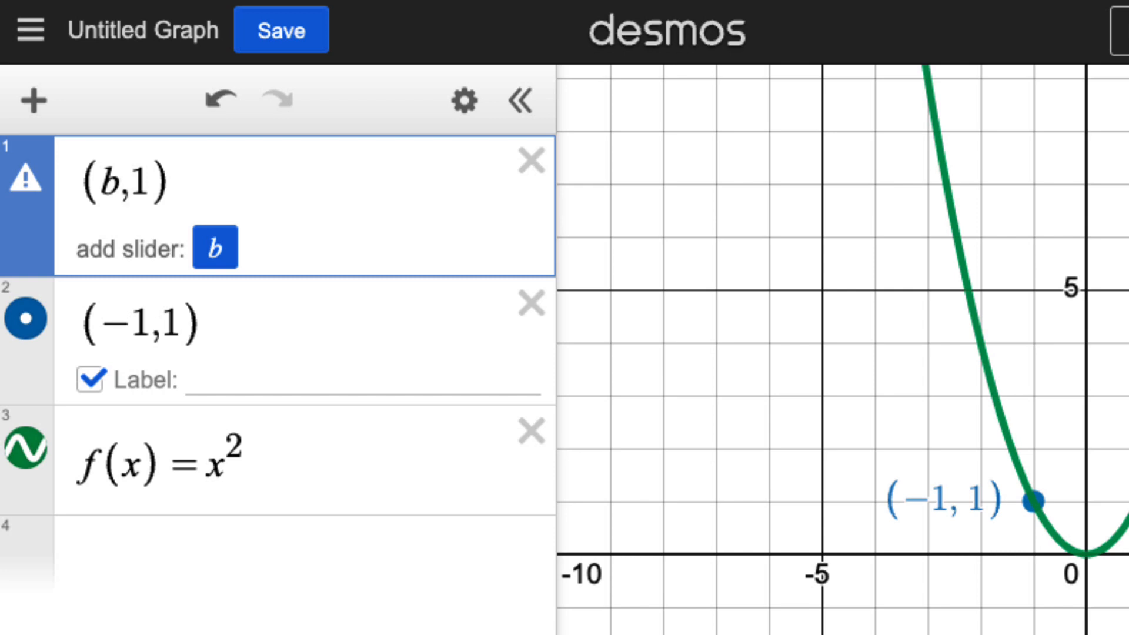
left_click(208, 244)
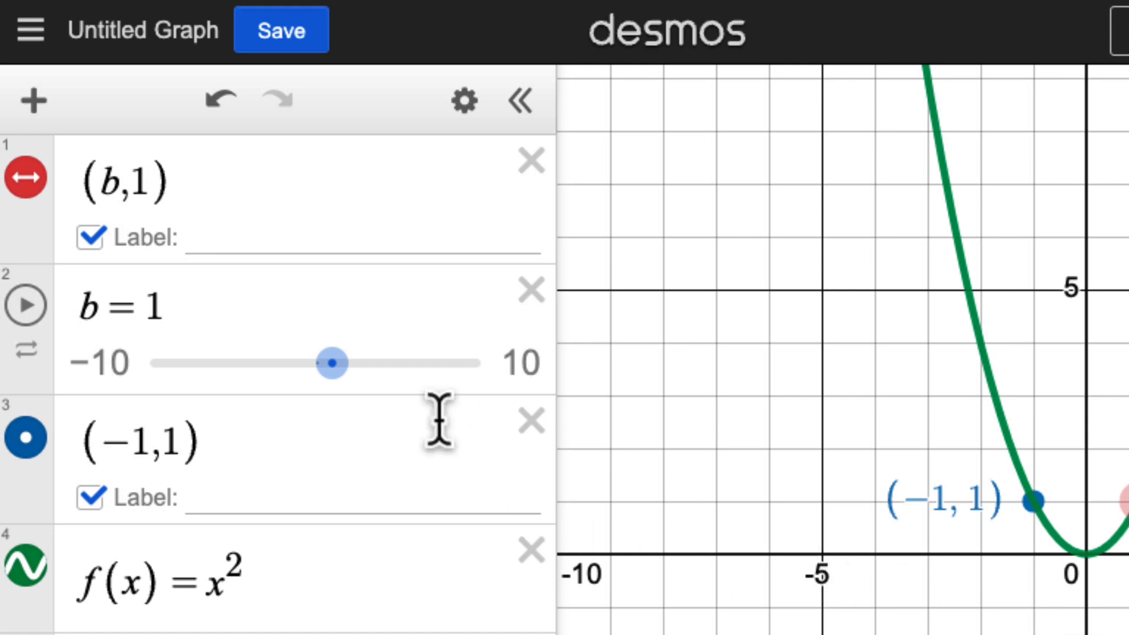
left_click_drag(128, 182, 150, 182)
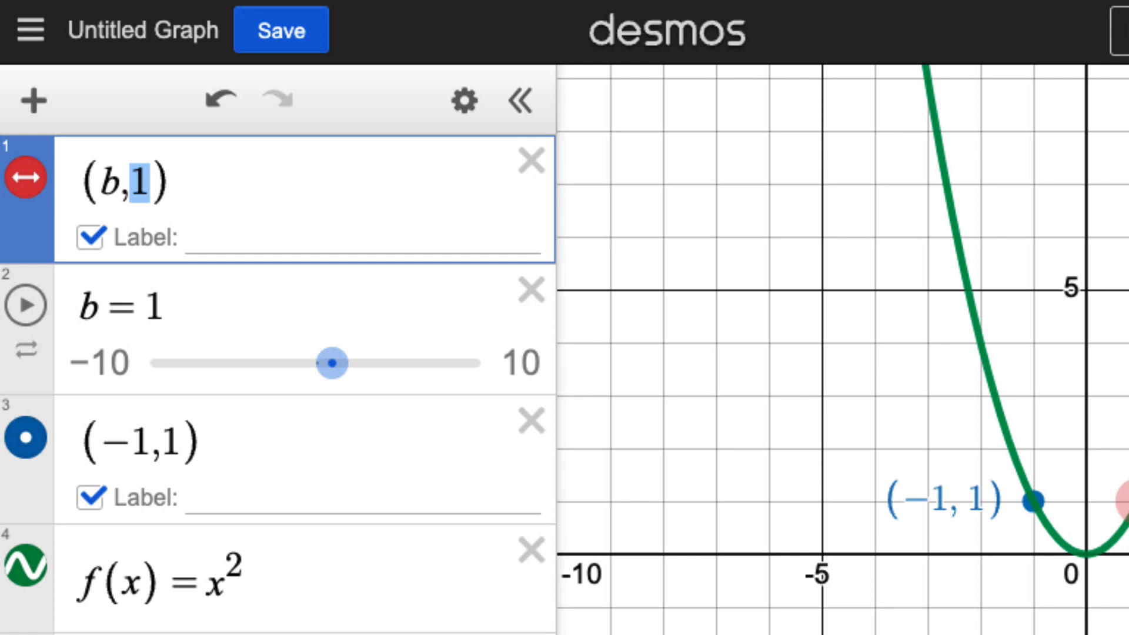
type("f(b)")
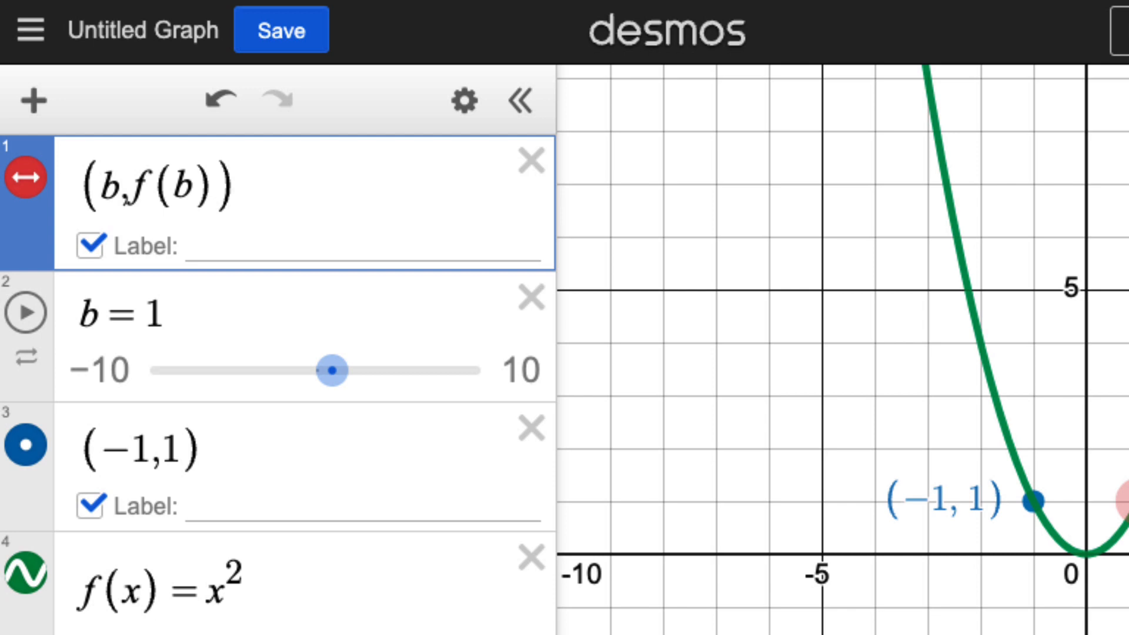
Redefine the point (−1,1) as (−b, f(−b)) and set the b slider to 1.9
left_click_drag(132, 450, 150, 450)
type("b")
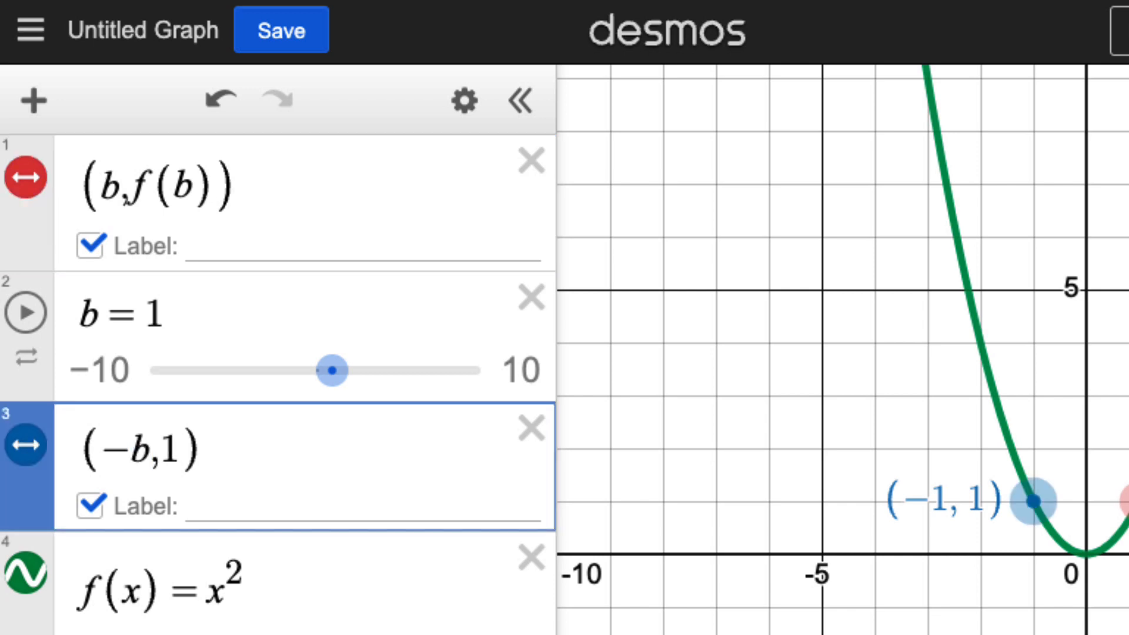
key("Right")
key("shift+Right")
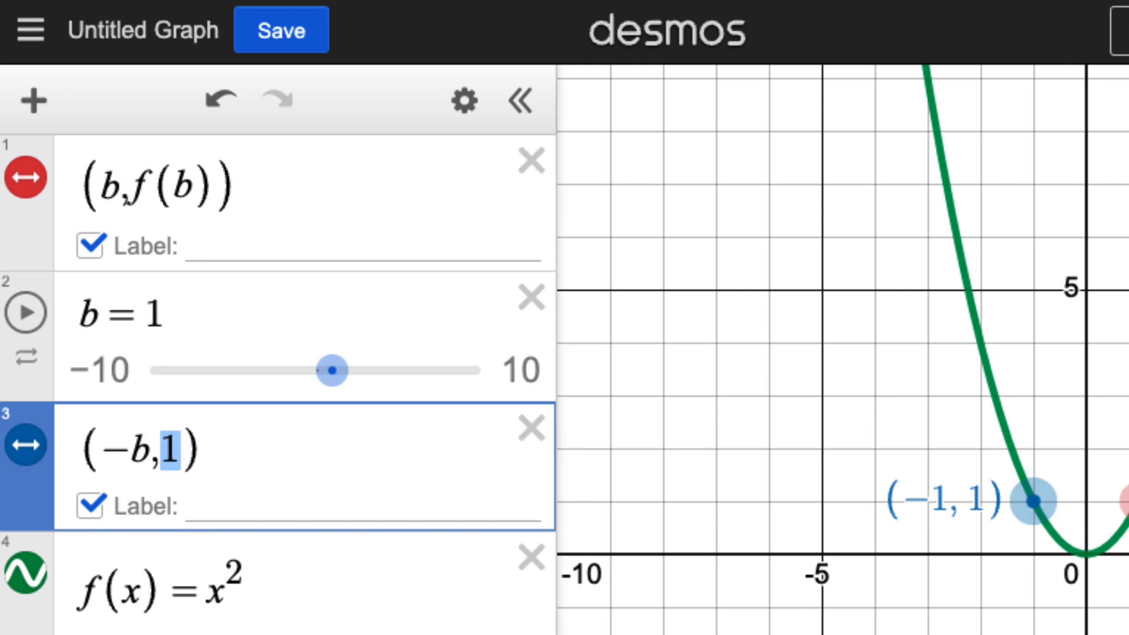
type("f(-b)")
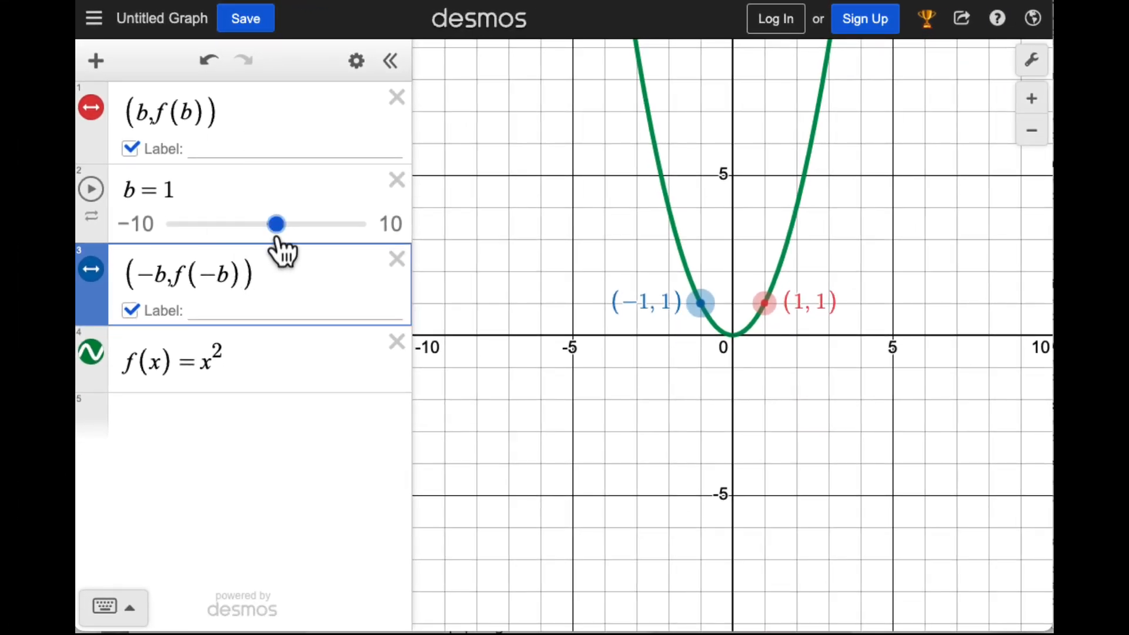
mouse_move(274, 227)
left_mouse_down()
mouse_move(292, 229)
mouse_move(275, 230)
mouse_move(290, 242)
mouse_move(245, 243)
mouse_move(283, 243)
left_mouse_up()
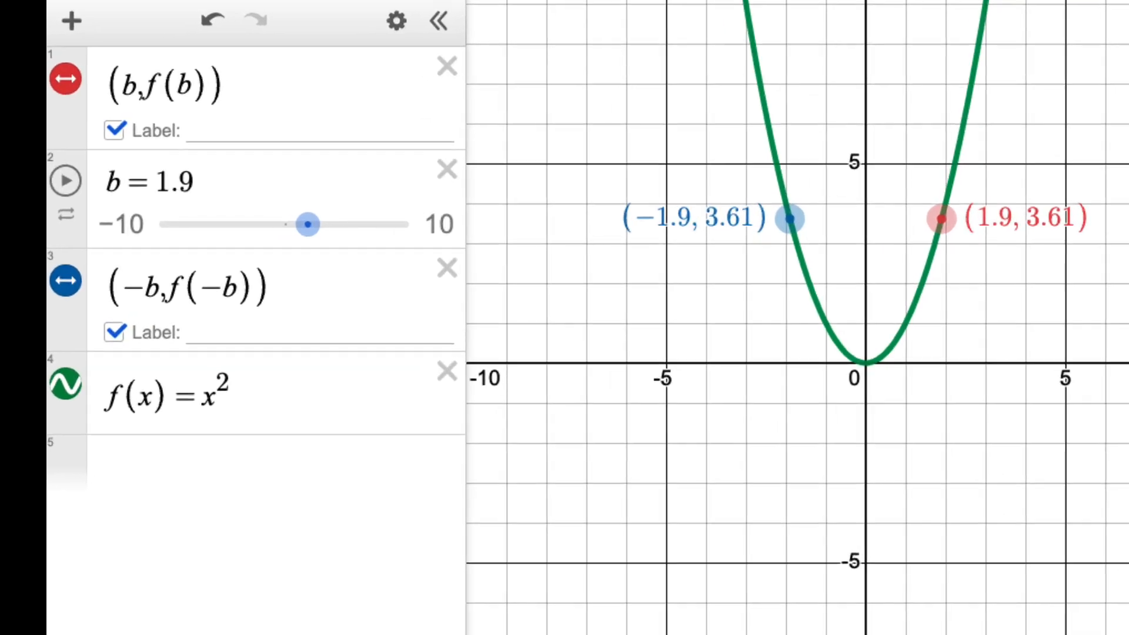
Change the function to f(x) = ax^2 with a slider for a, and move the slider to 1.3 and on to −0.6
left_click(201, 397)
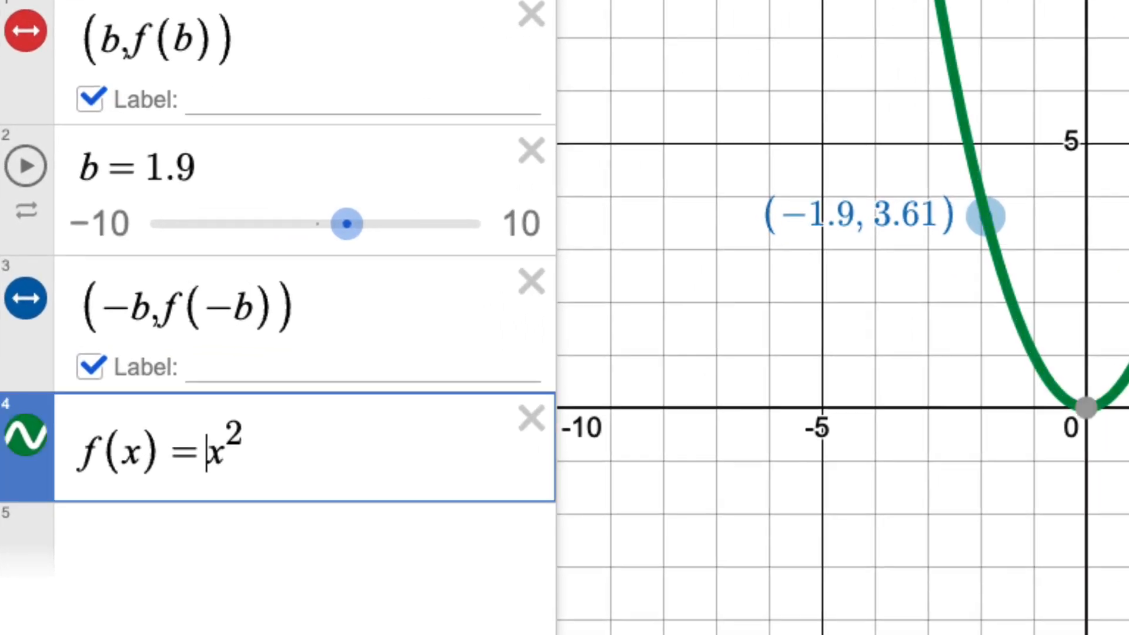
type("a")
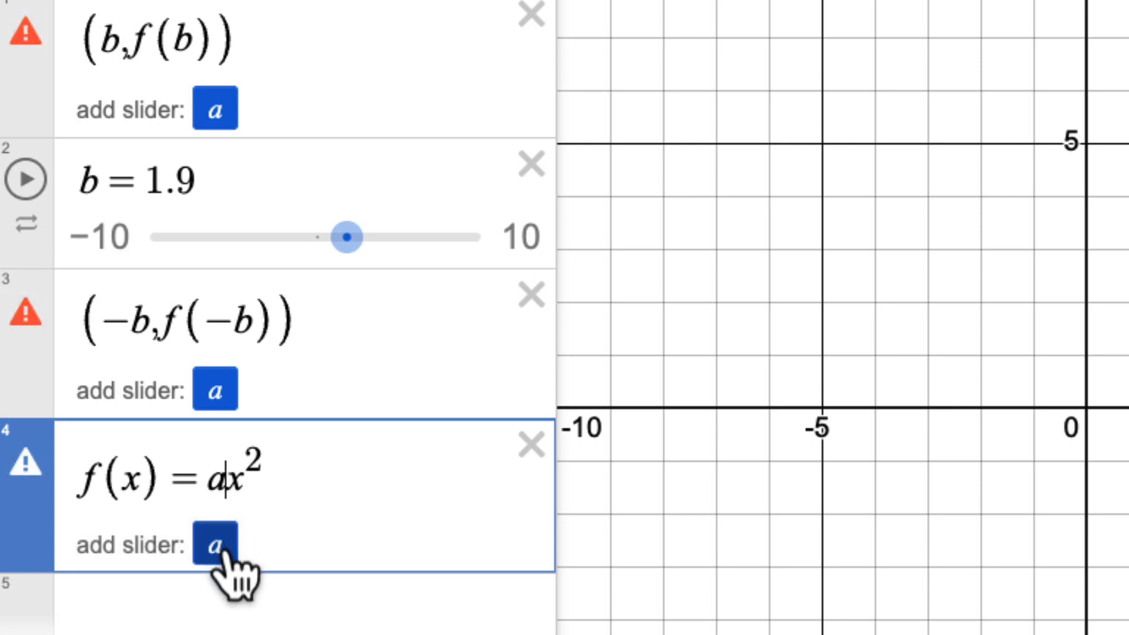
left_click(220, 552)
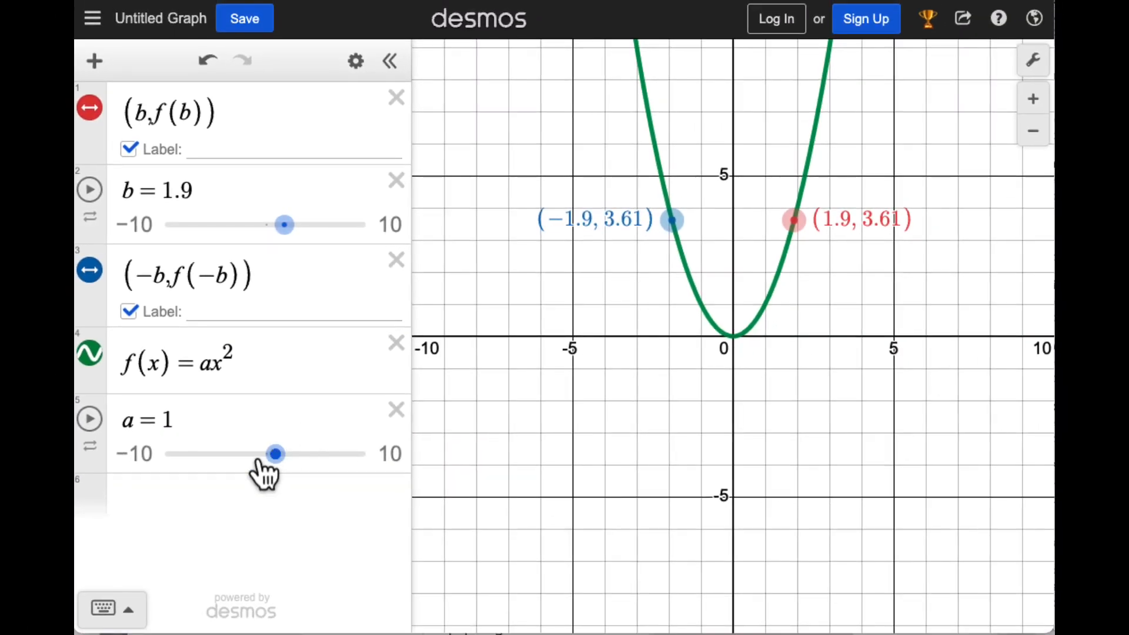
mouse_move(277, 460)
left_mouse_down()
mouse_move(298, 464)
mouse_move(257, 466)
mouse_move(280, 474)
left_mouse_up()
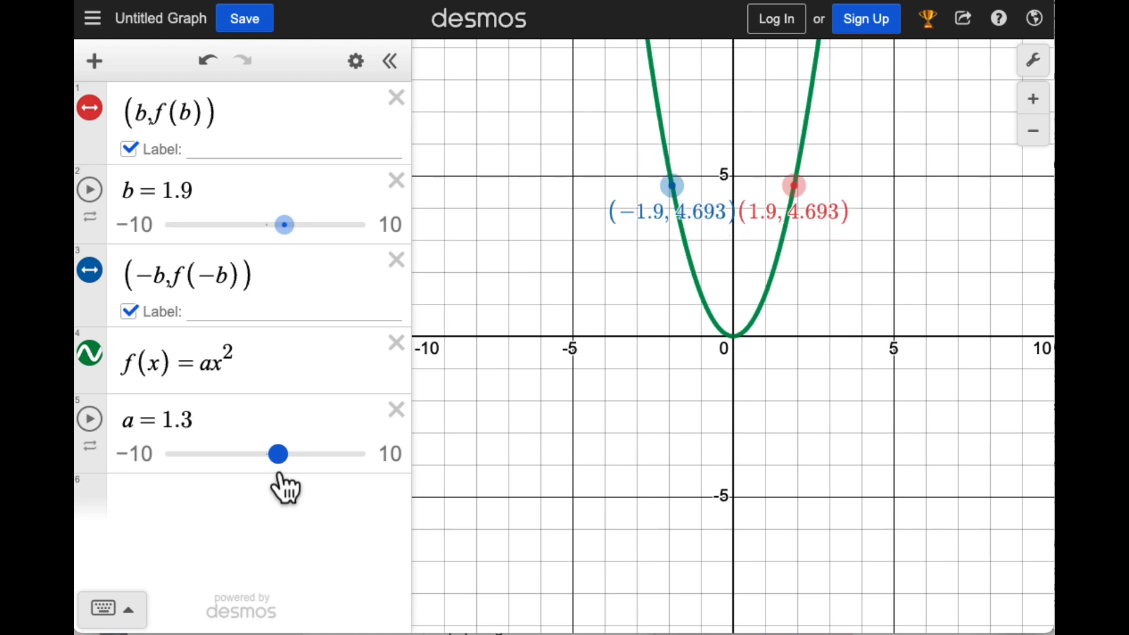
left_click_drag(281, 474, 261, 467)
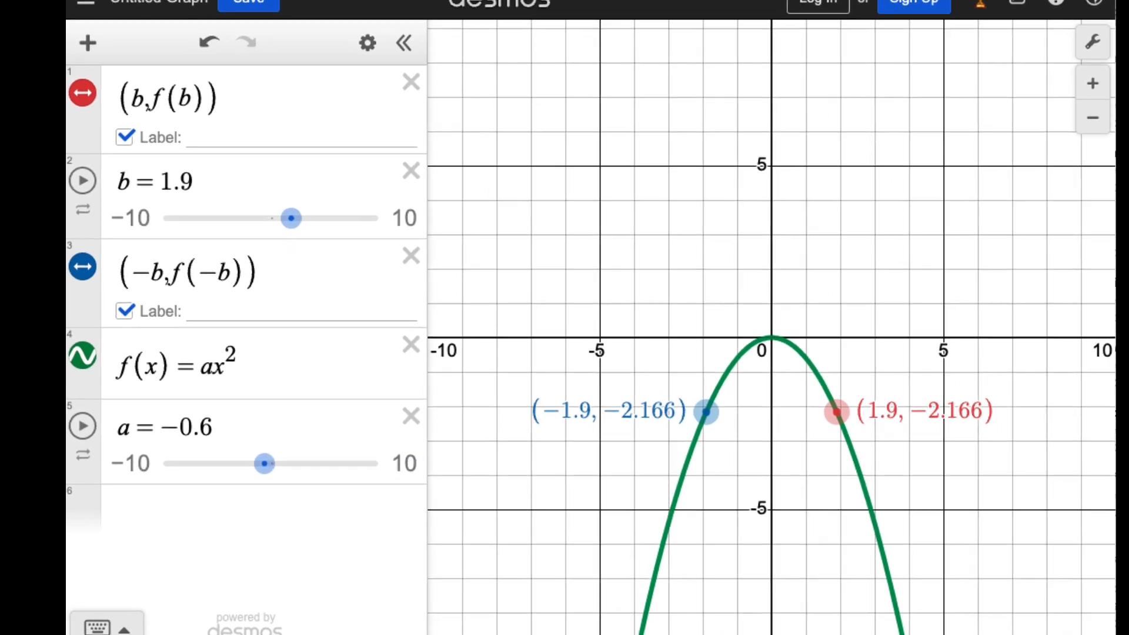
Extend the function to f(x) = ax^2 + c with a slider for c, and set c to 2
left_click(259, 362)
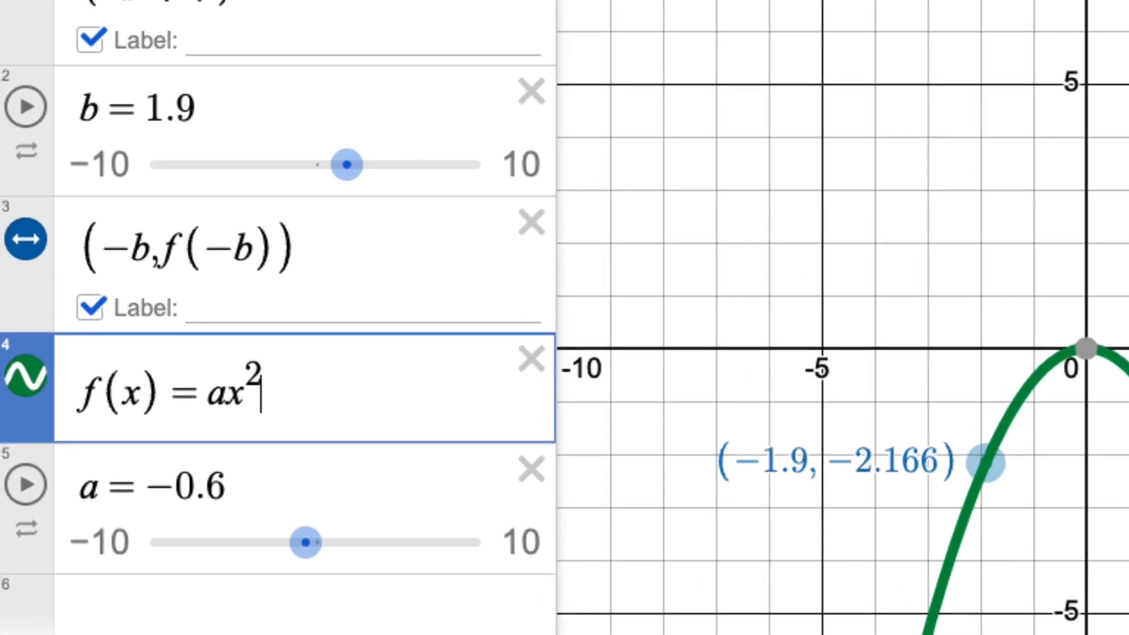
type("+c")
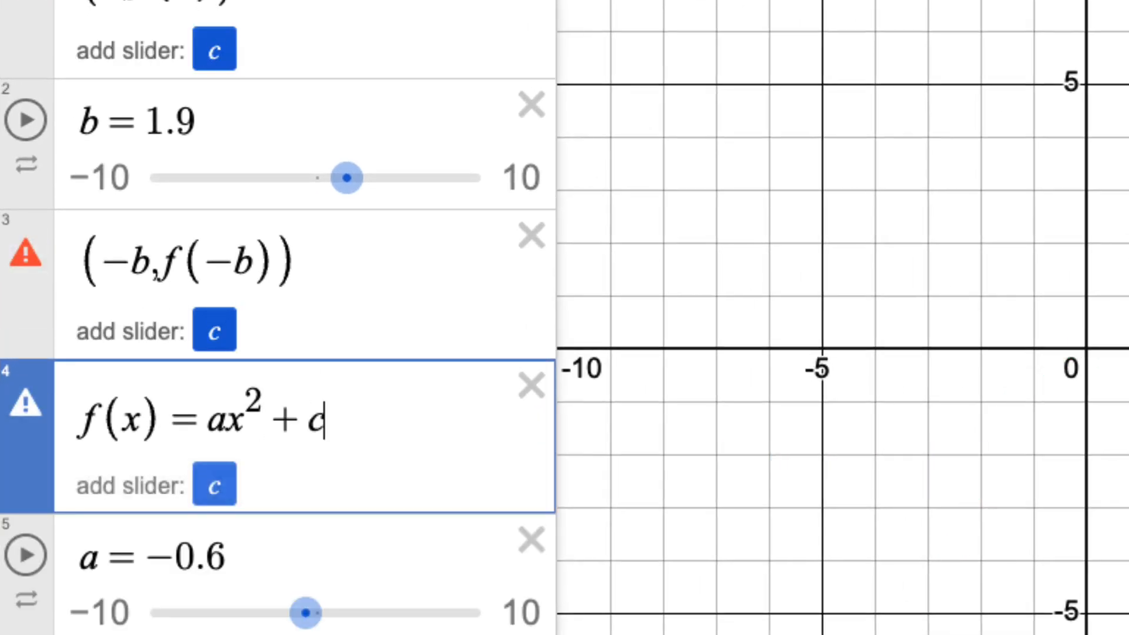
left_click(214, 490)
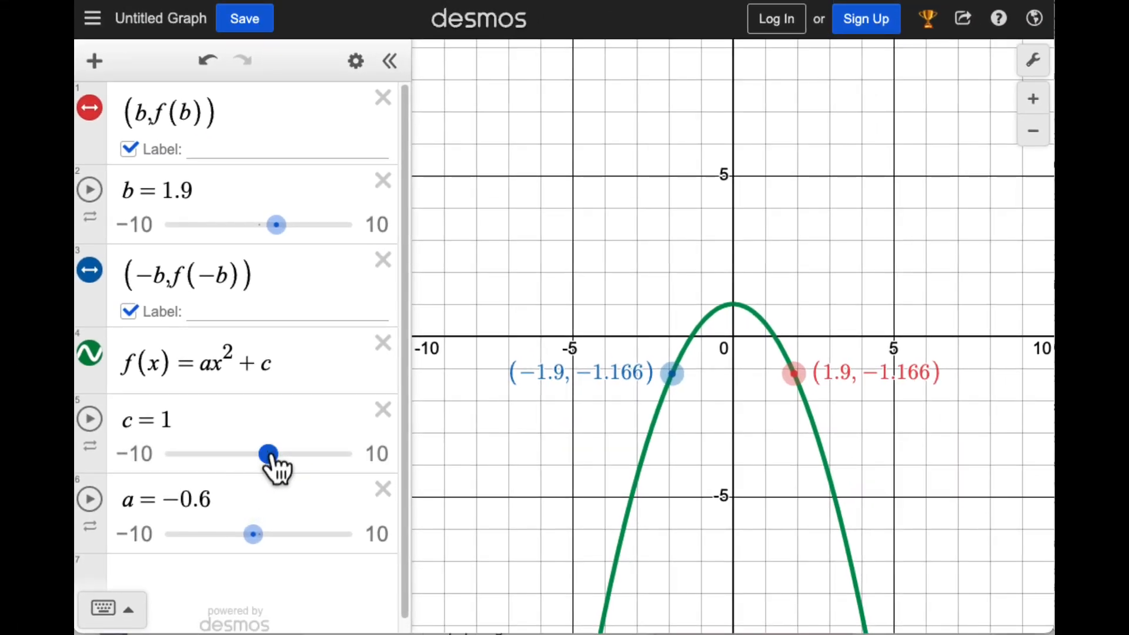
mouse_move(268, 454)
left_mouse_down()
mouse_move(305, 454)
mouse_move(241, 455)
mouse_move(278, 454)
left_mouse_up()
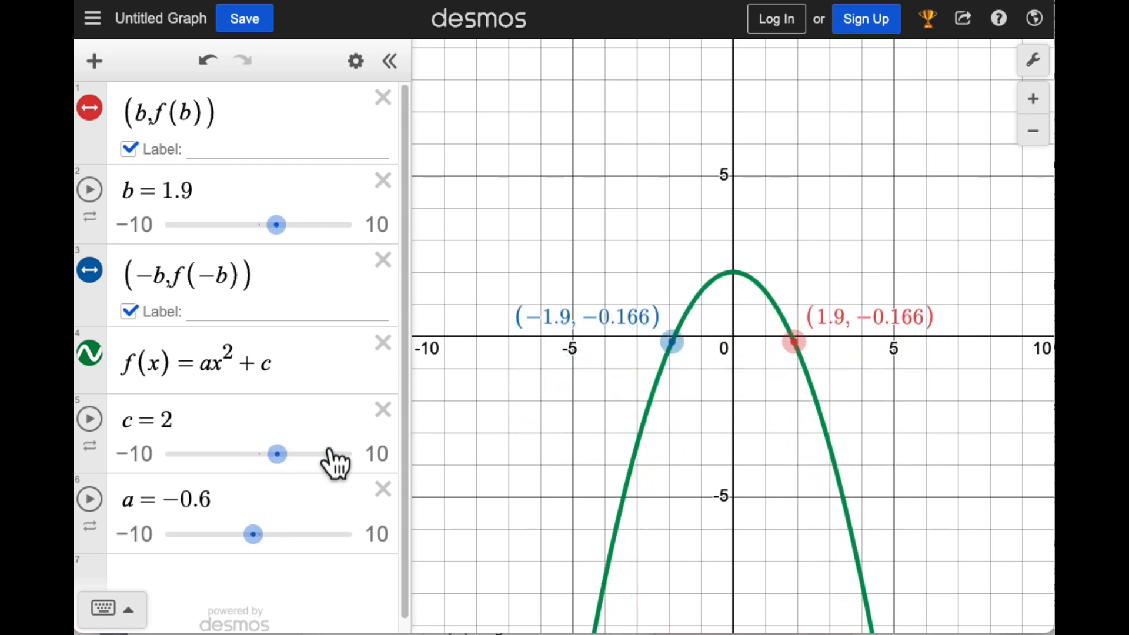
Start the animation of the a slider and the c slider so both run together
left_click(90, 500)
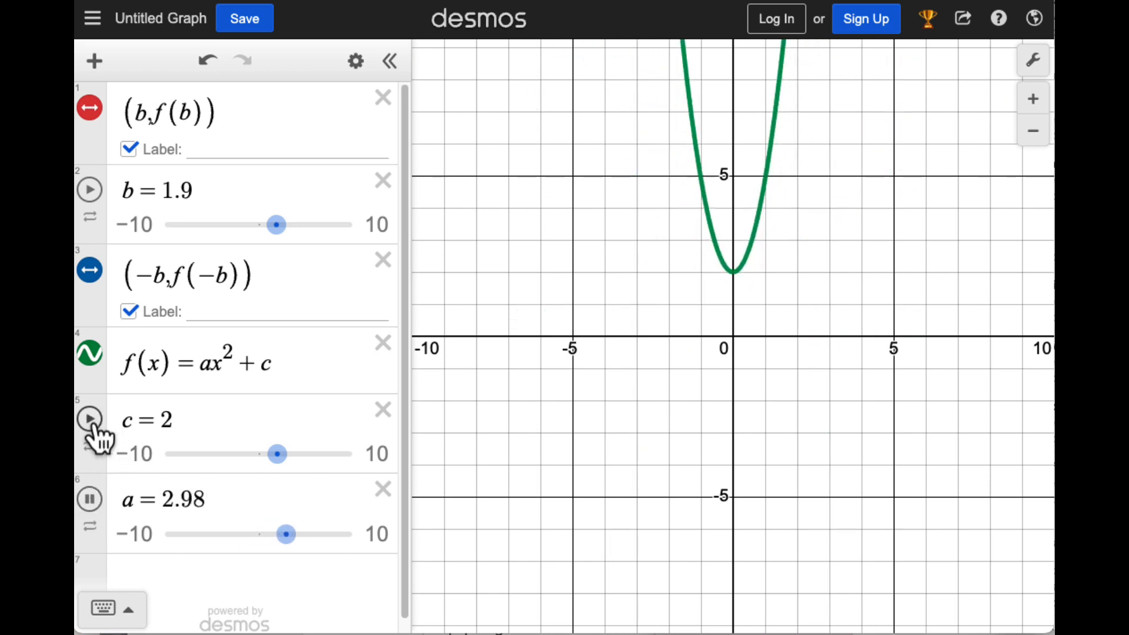
left_click(90, 420)
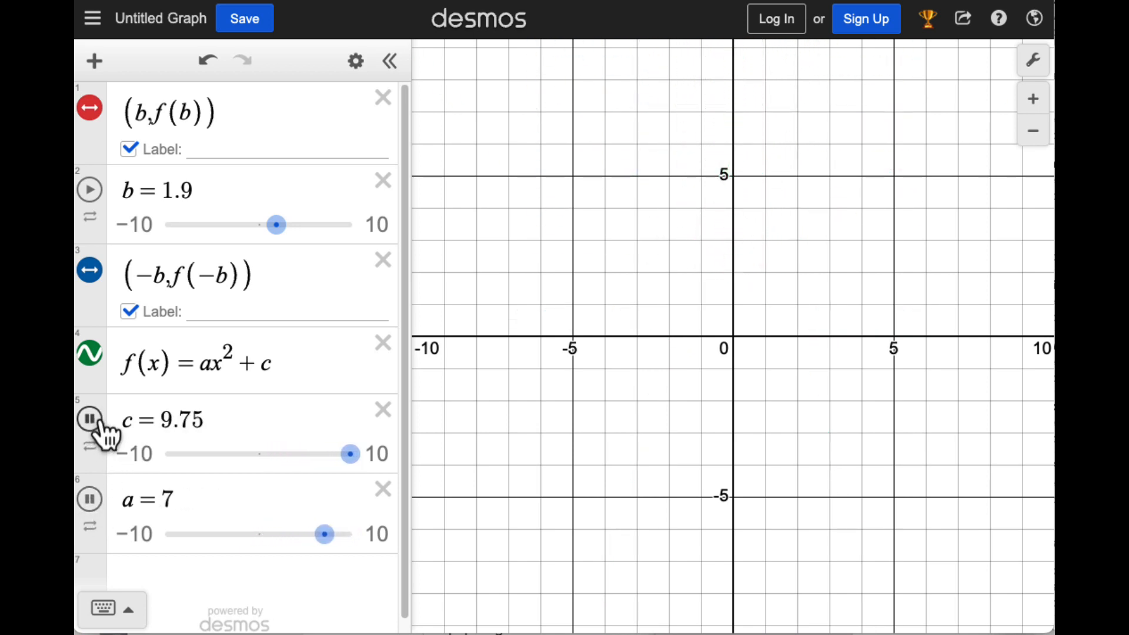